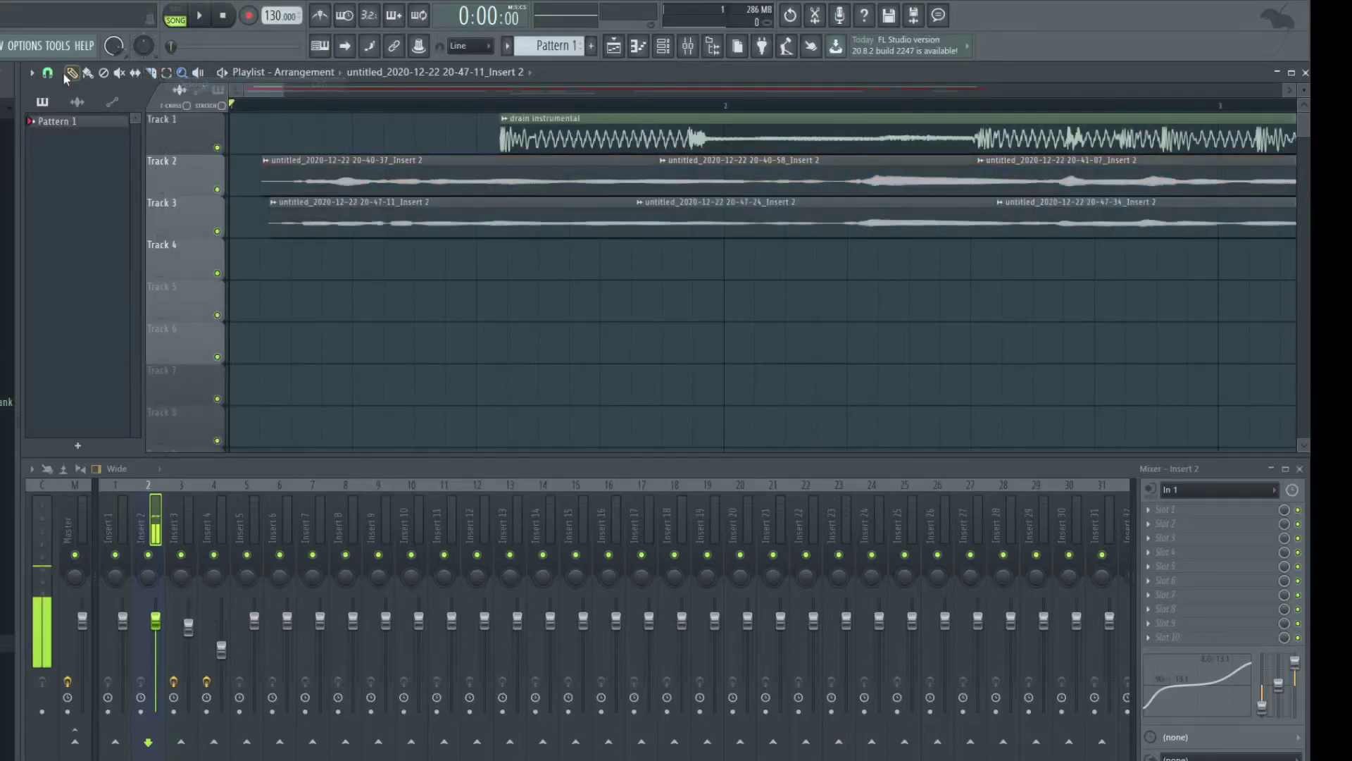
{"action": "scroll", "coordinate": [363, 348], "scroll_direction": "up", "scroll_amount": 2}
{"action": "scroll", "coordinate": [363, 348], "scroll_direction": "down", "scroll_amount": 3}
{"action": "scroll", "coordinate": [211, 341], "scroll_direction": "up", "scroll_amount": 3}
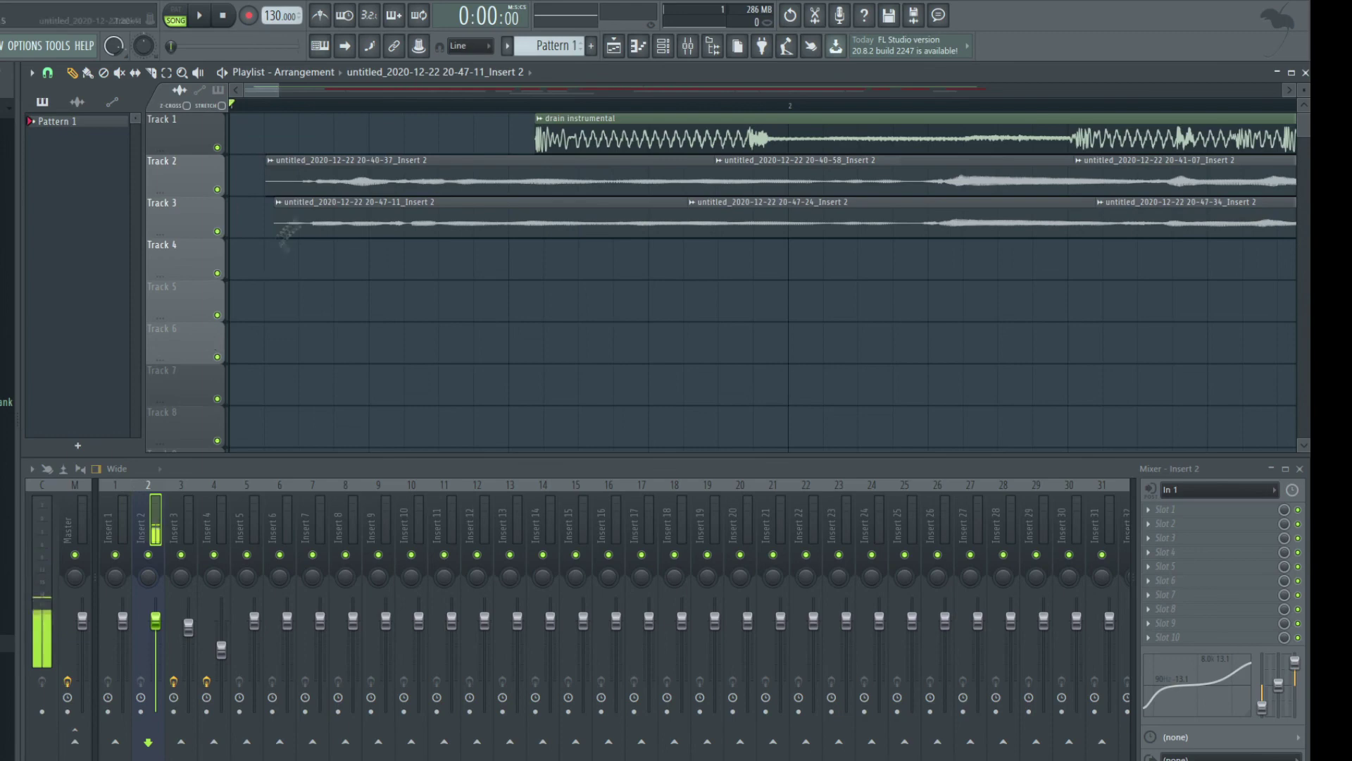
{"action": "scroll", "coordinate": [300, 246], "scroll_direction": "down", "scroll_amount": 2}
{"action": "scroll", "coordinate": [254, 179], "scroll_direction": "up", "scroll_amount": 2}
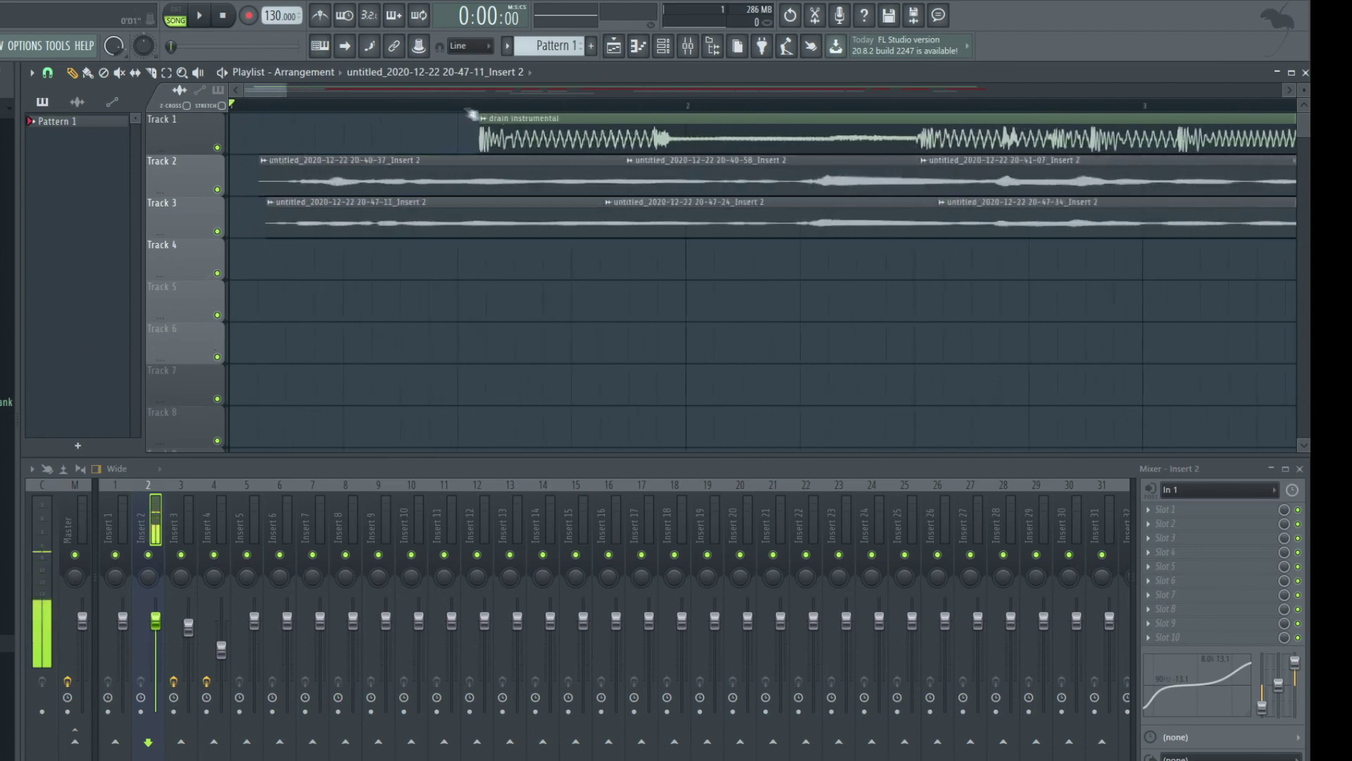
Step: Solo the drain instrumental on Track 1 and play it from the start
{"action": "left_click", "coordinate": [218, 147], "text": "ctrl"}
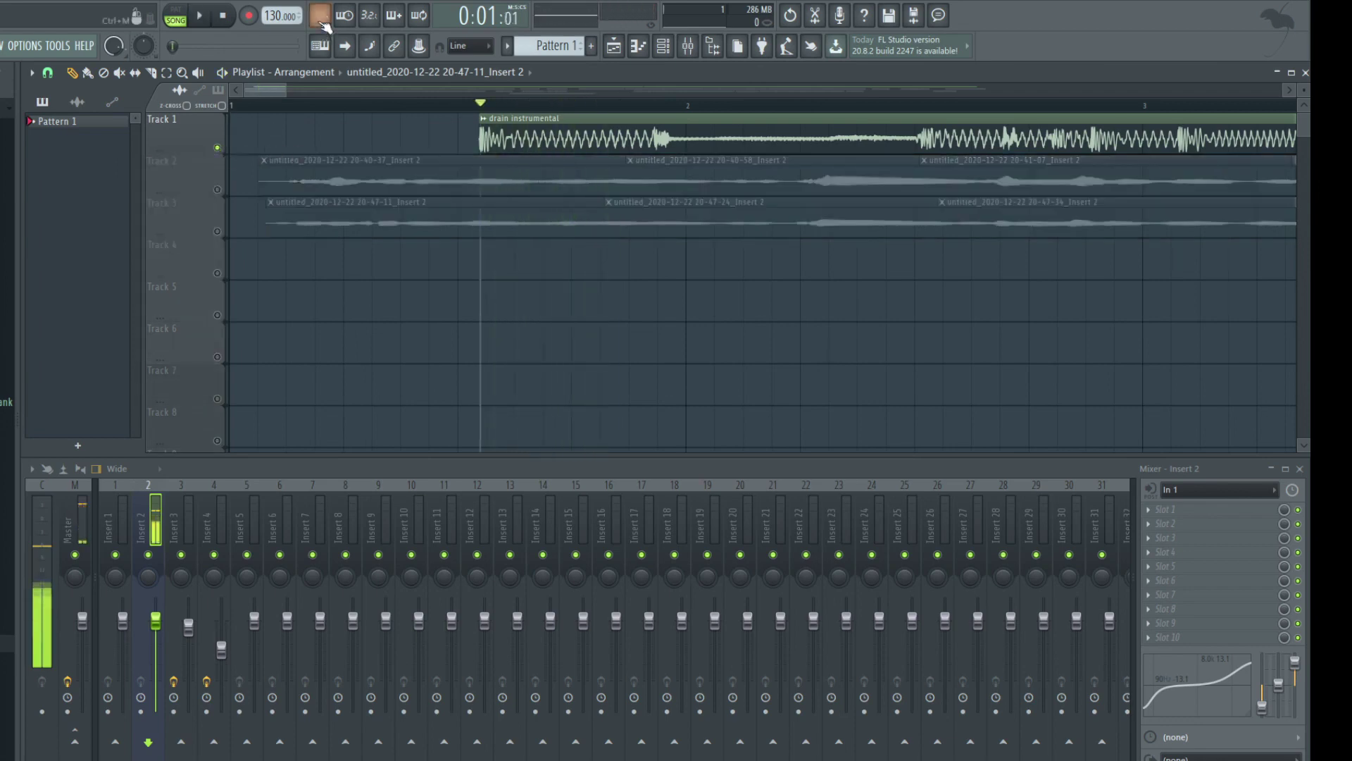
{"action": "key", "text": "space"}
{"action": "key", "text": "space"}
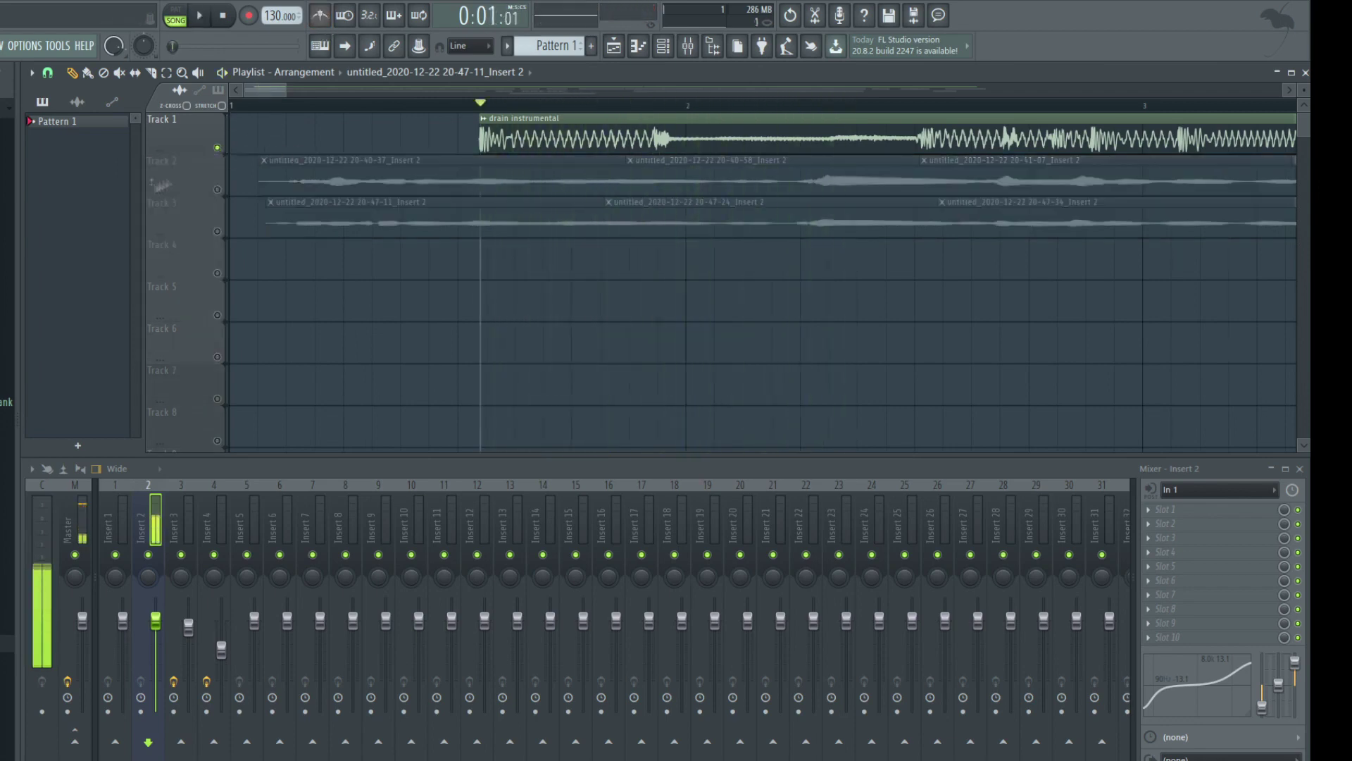
Step: Solo Track 2 and briefly view Fruity Parametric EQ 2 on mixer Insert 3
{"action": "left_click", "coordinate": [218, 191], "text": "ctrl"}
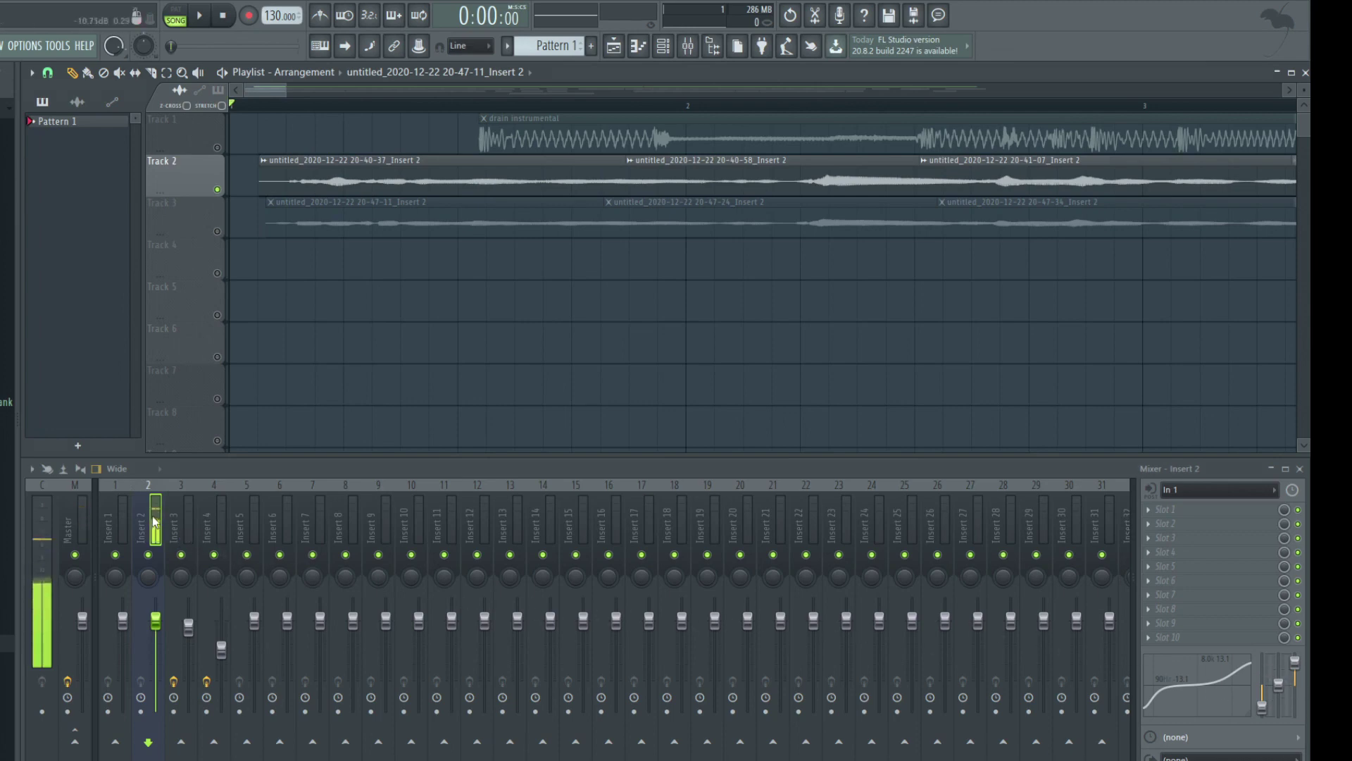
{"action": "left_click", "coordinate": [188, 519]}
{"action": "left_click", "coordinate": [1204, 510]}
{"action": "left_click", "coordinate": [1205, 510]}
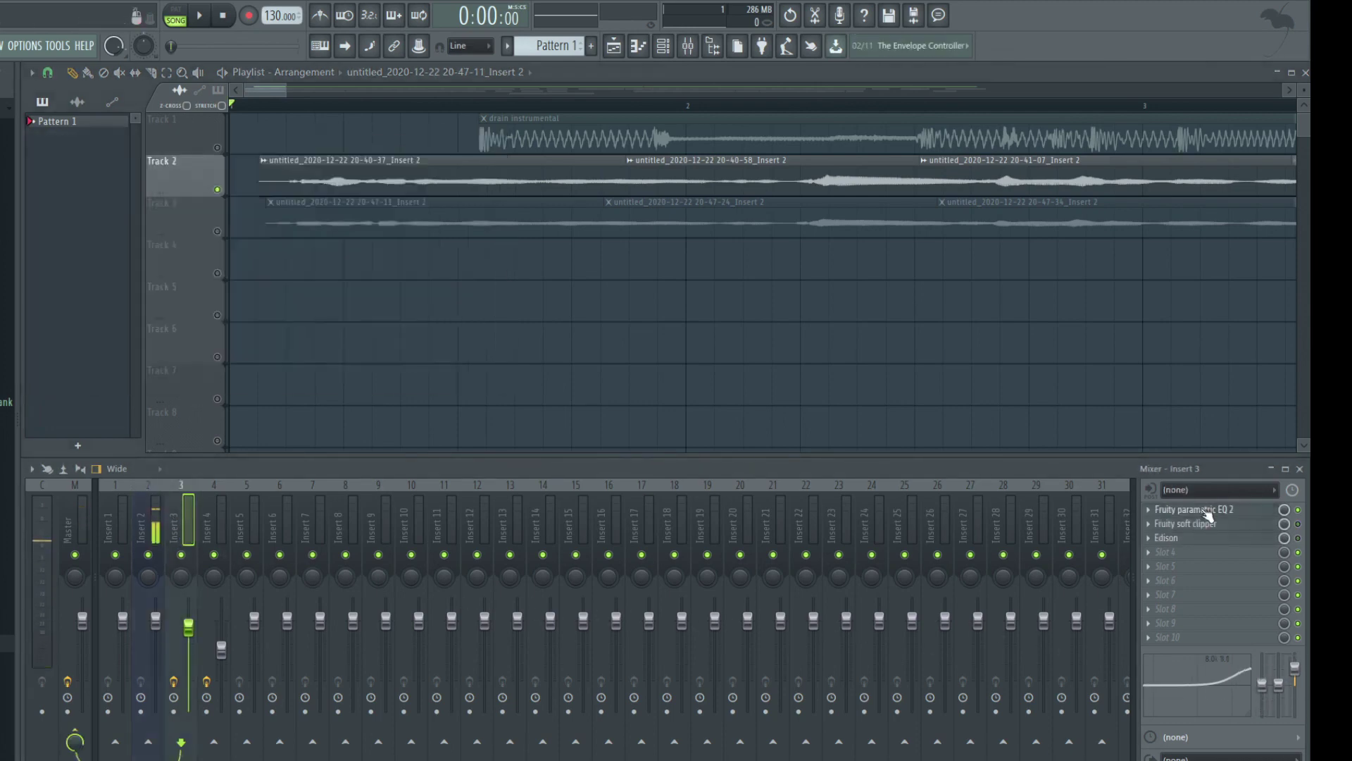
Step: Play the song with Track 3 unmuted and Track 2 muted, then stop
{"action": "key", "text": "space"}
{"action": "scroll", "coordinate": [226, 197], "scroll_direction": "down", "scroll_amount": 2}
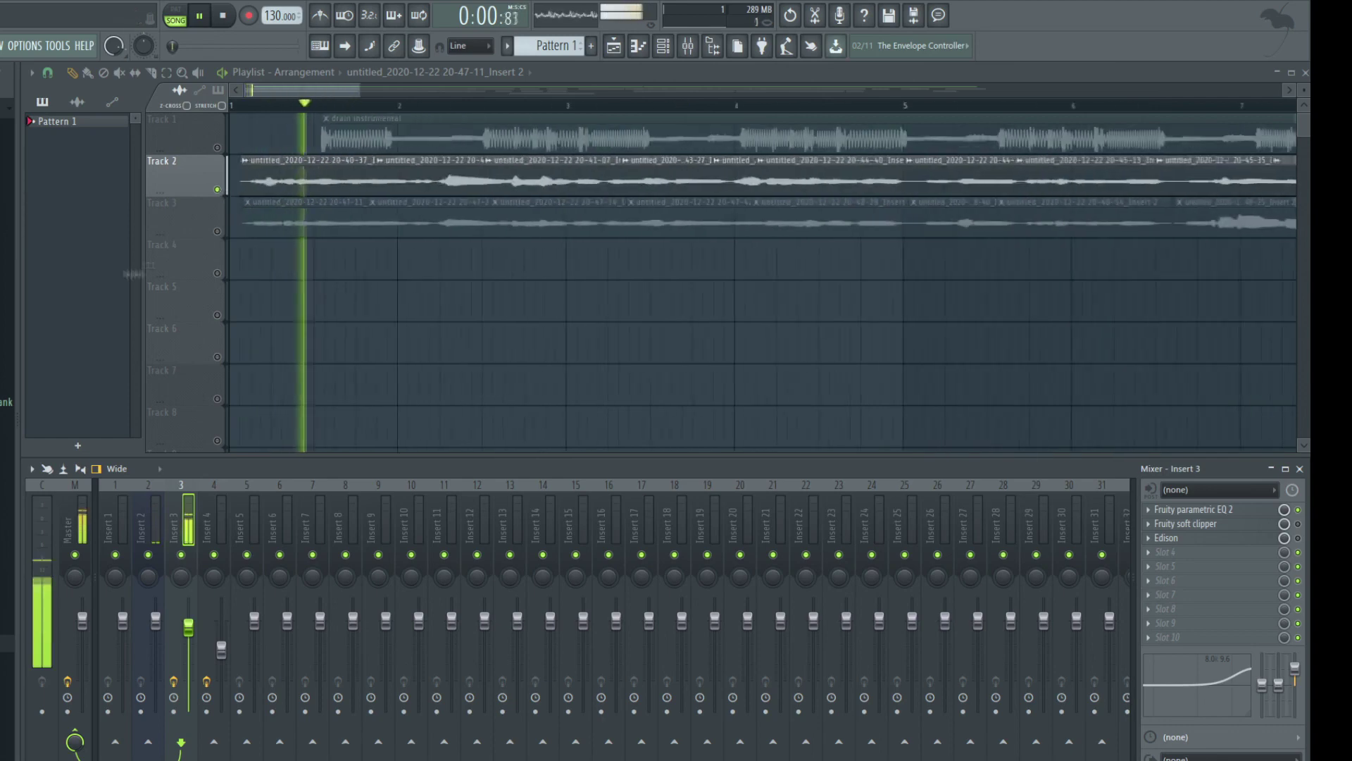
{"action": "left_click", "coordinate": [218, 234]}
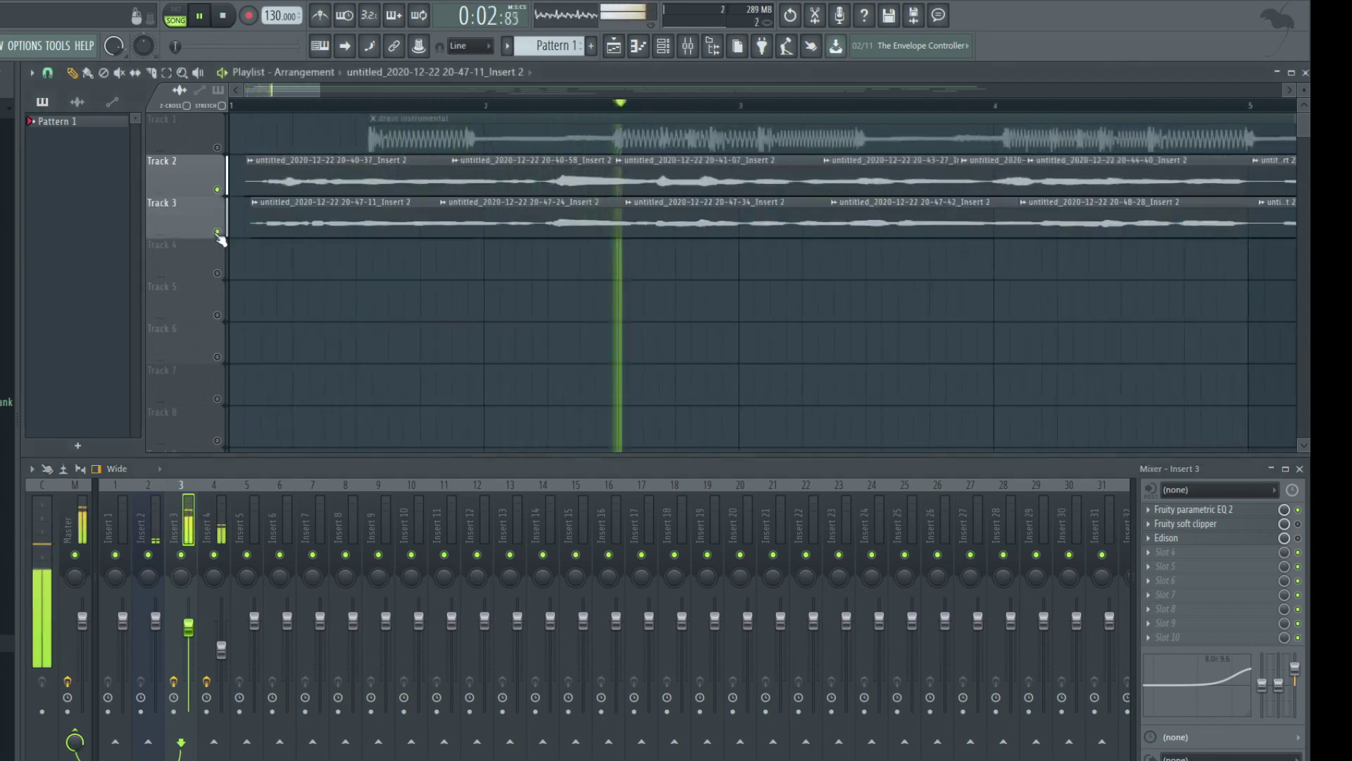
{"action": "left_click", "coordinate": [218, 191]}
{"action": "key", "text": "space"}
{"action": "key", "text": "space"}
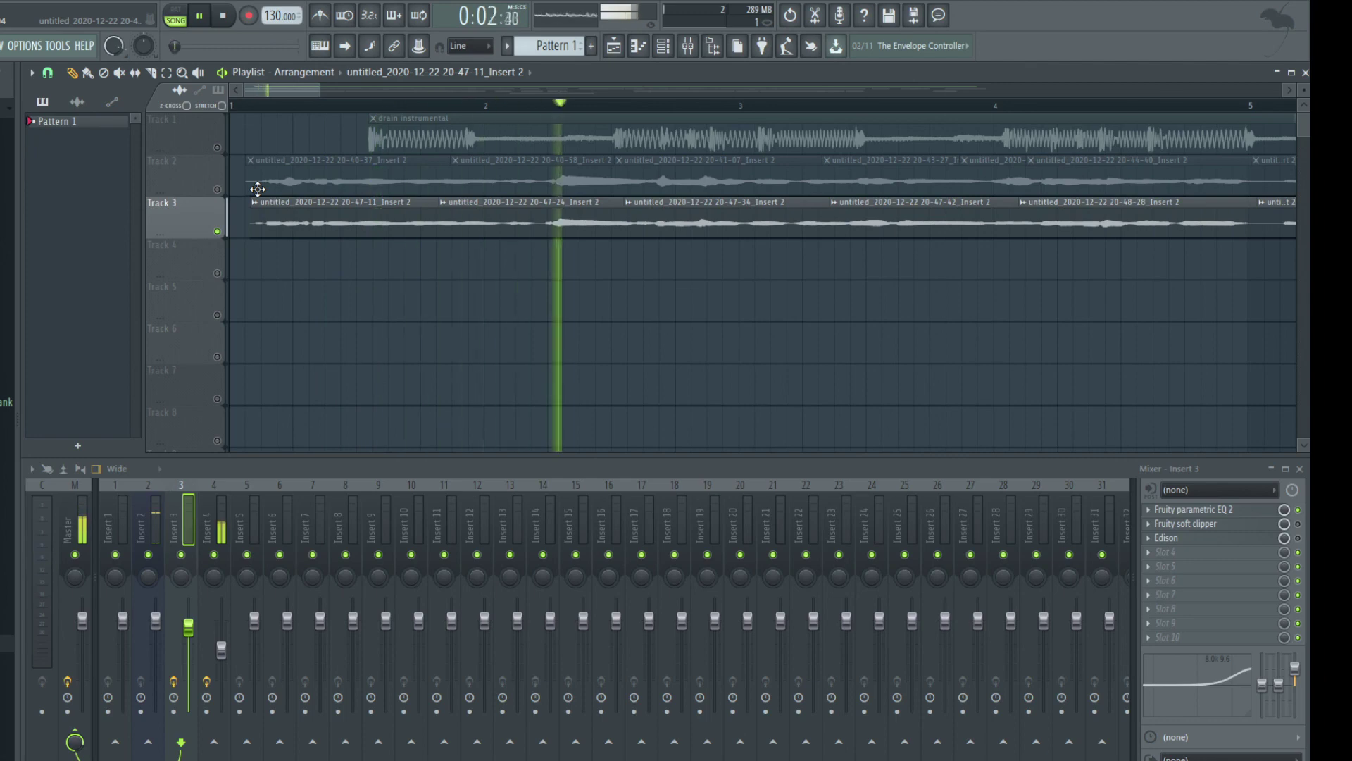
{"action": "scroll", "coordinate": [414, 296], "scroll_direction": "down", "scroll_amount": 2}
{"action": "scroll", "coordinate": [413, 296], "scroll_direction": "up", "scroll_amount": 2}
{"action": "key", "text": "space"}
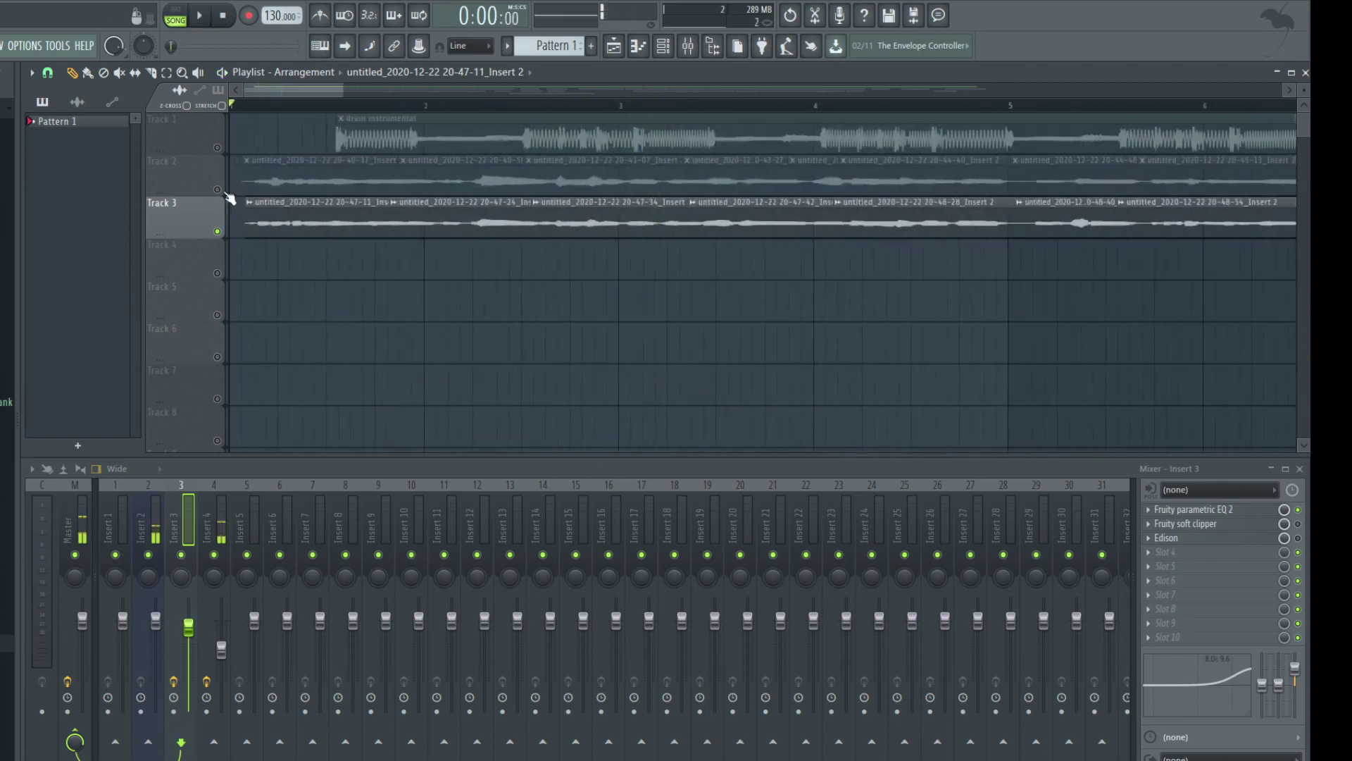
Step: Unmute Track 2 for a brief playback check, then unmute Track 1
{"action": "left_click", "coordinate": [217, 190]}
{"action": "key", "text": "space"}
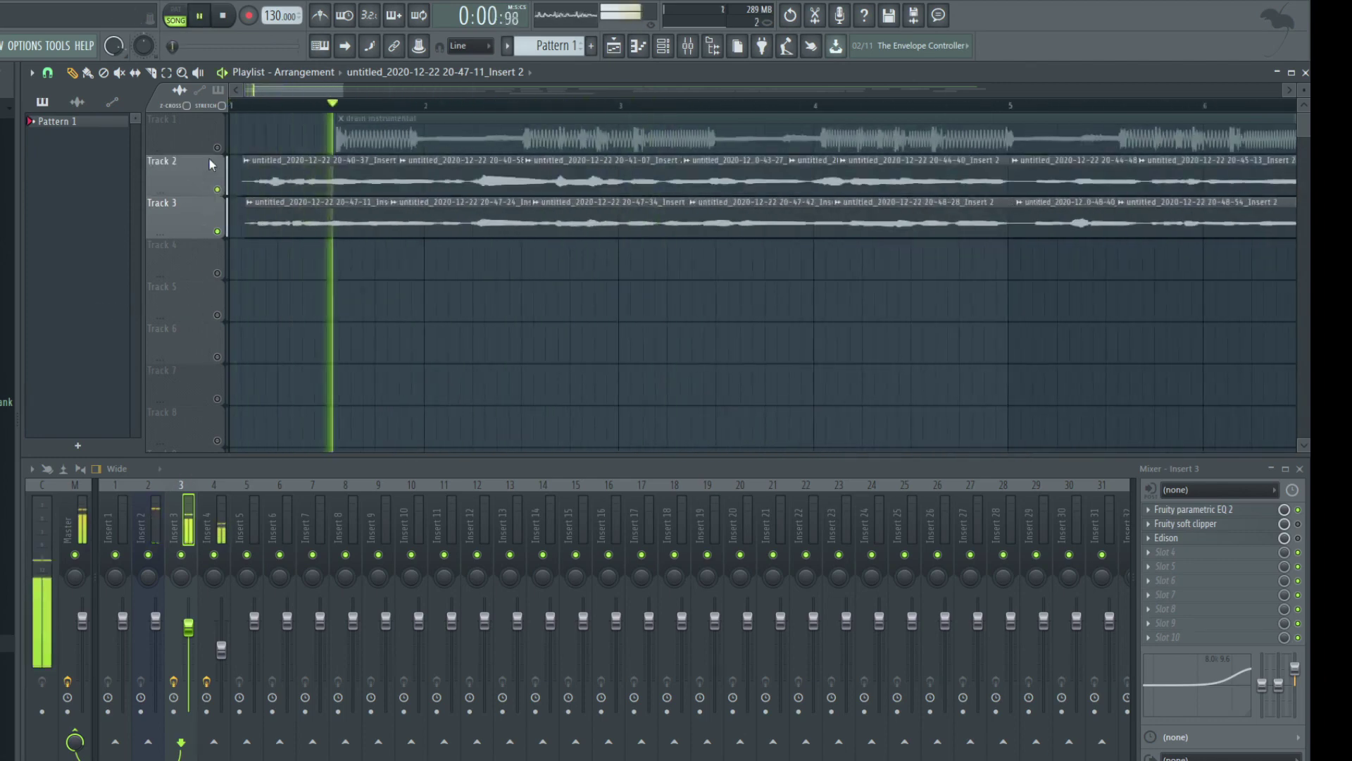
{"action": "key", "text": "space"}
{"action": "left_click", "coordinate": [219, 149]}
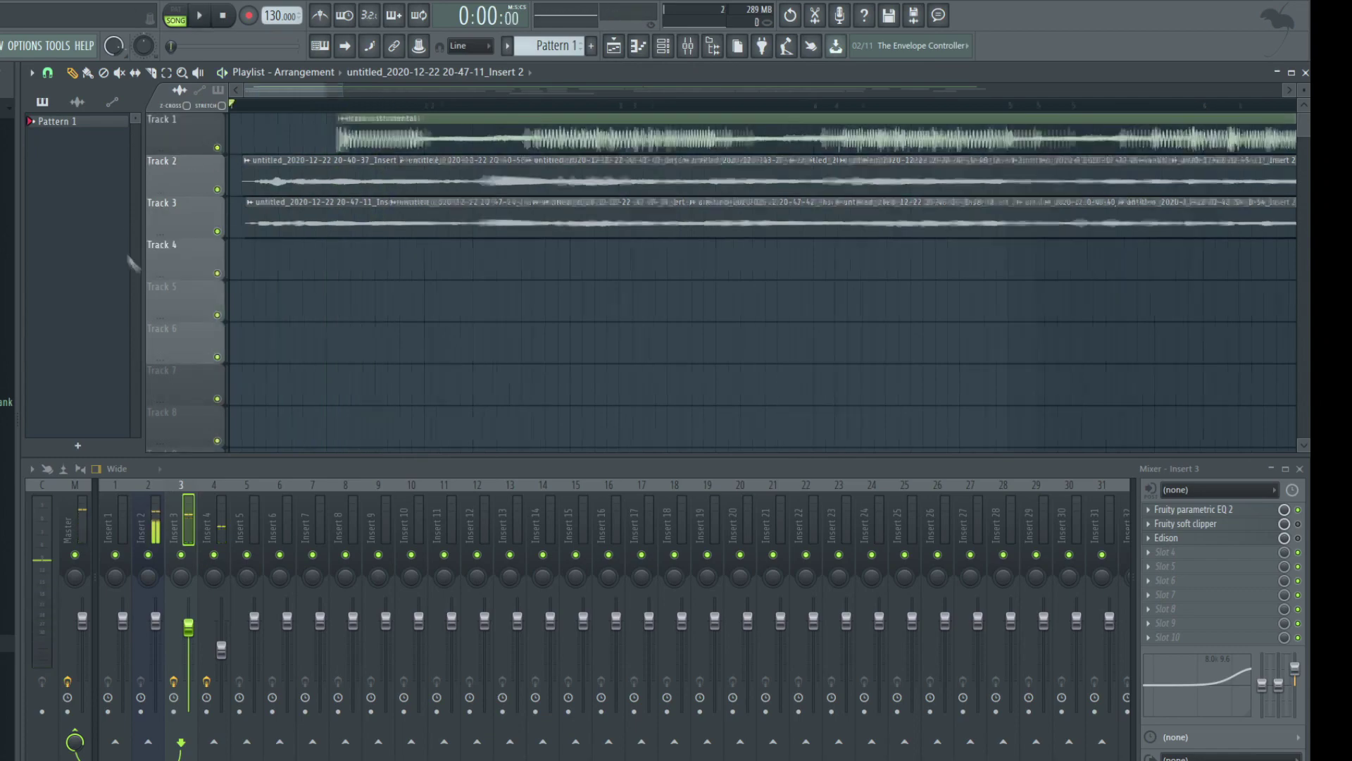
{"action": "key", "text": "Page_Down"}
{"action": "key", "text": "Page_Up"}
{"action": "key", "text": "space"}
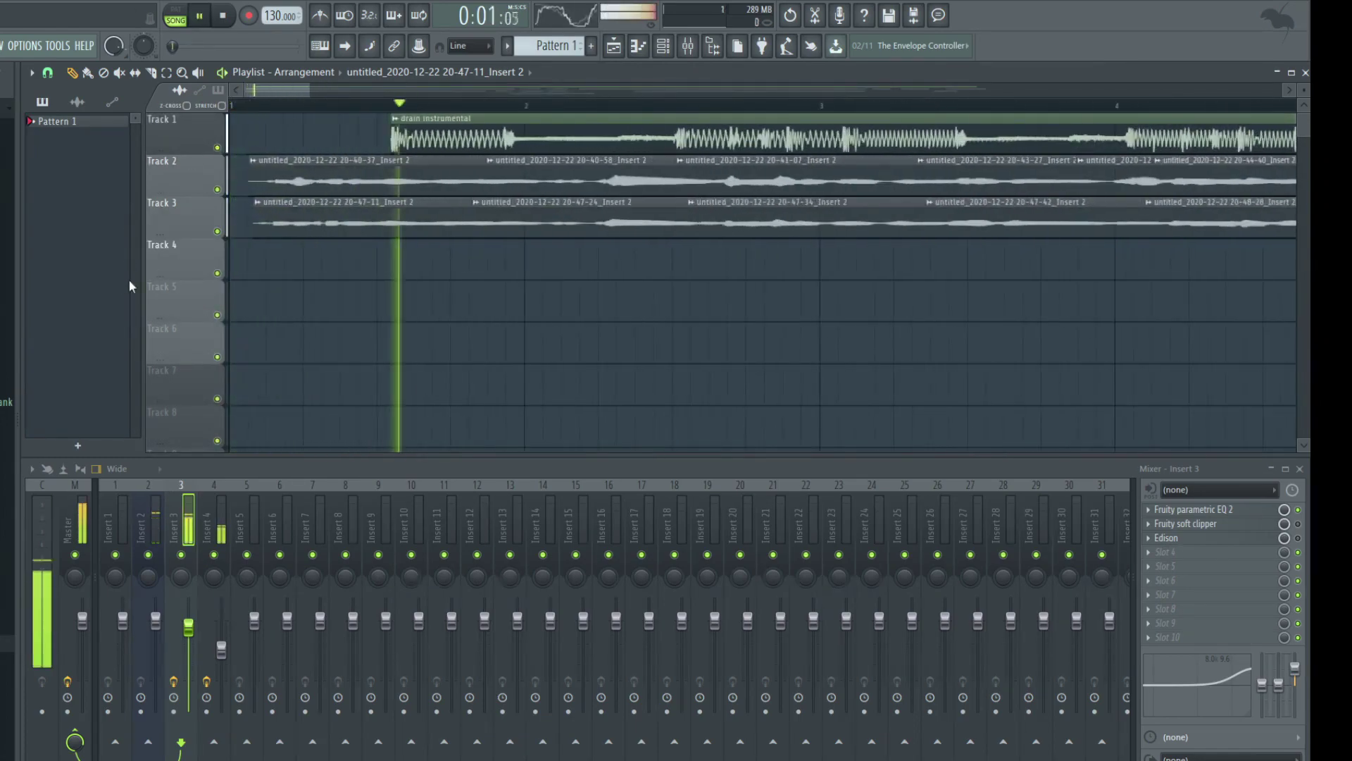
{"action": "key", "text": "Page_Down"}
{"action": "key", "text": "Page_Up"}
{"action": "key", "text": "Page_Down"}
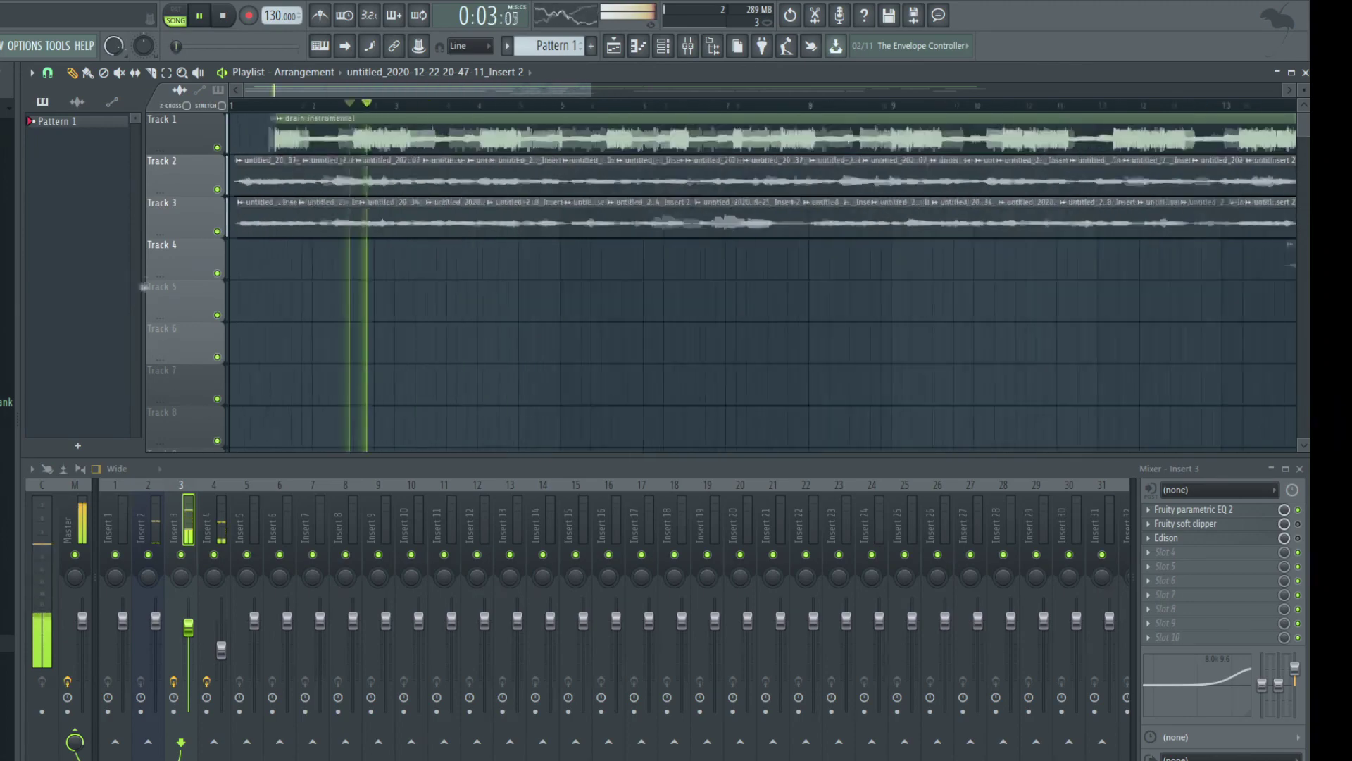
{"action": "key", "text": "Page_Down"}
{"action": "key", "text": "Page_Down"}
{"action": "key", "text": "Page_Up"}
{"action": "key", "text": "Page_Up"}
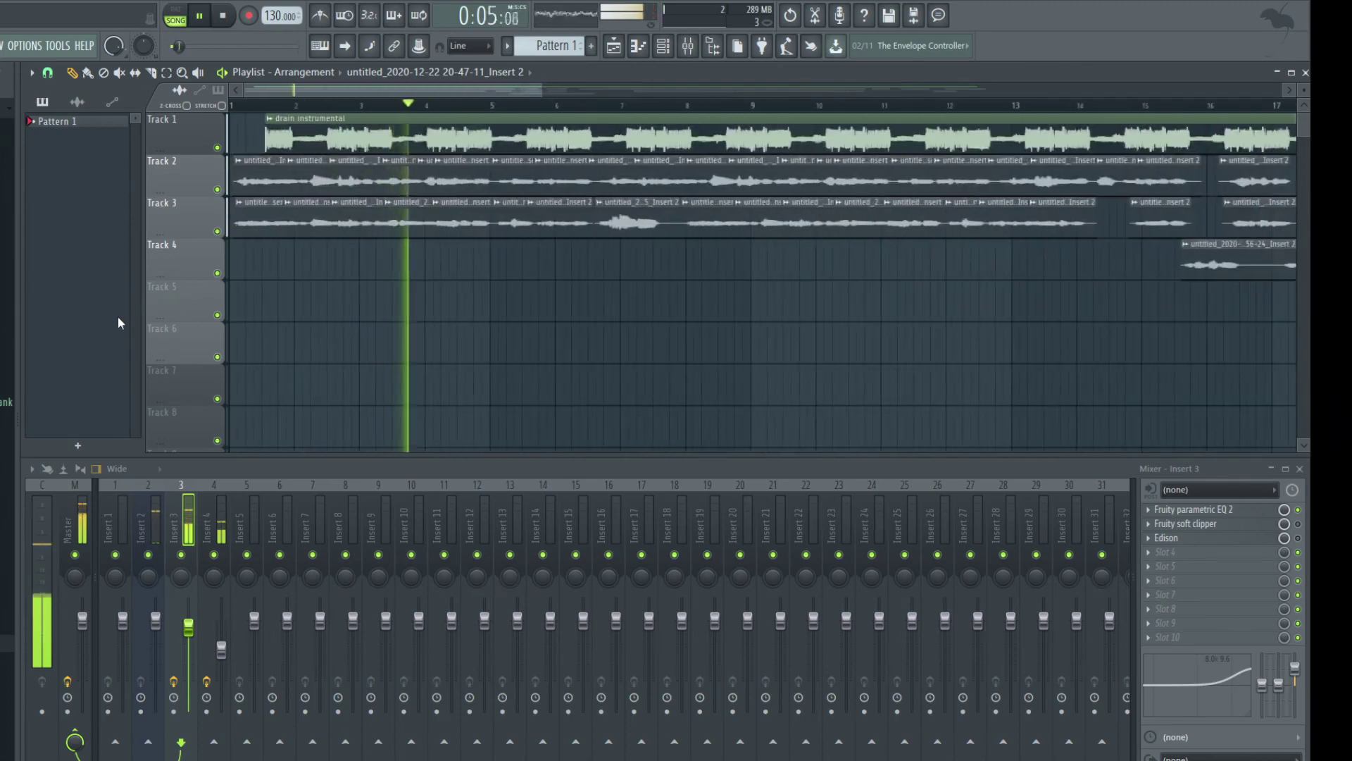
{"action": "key", "text": "Page_Up"}
{"action": "key", "text": "space"}
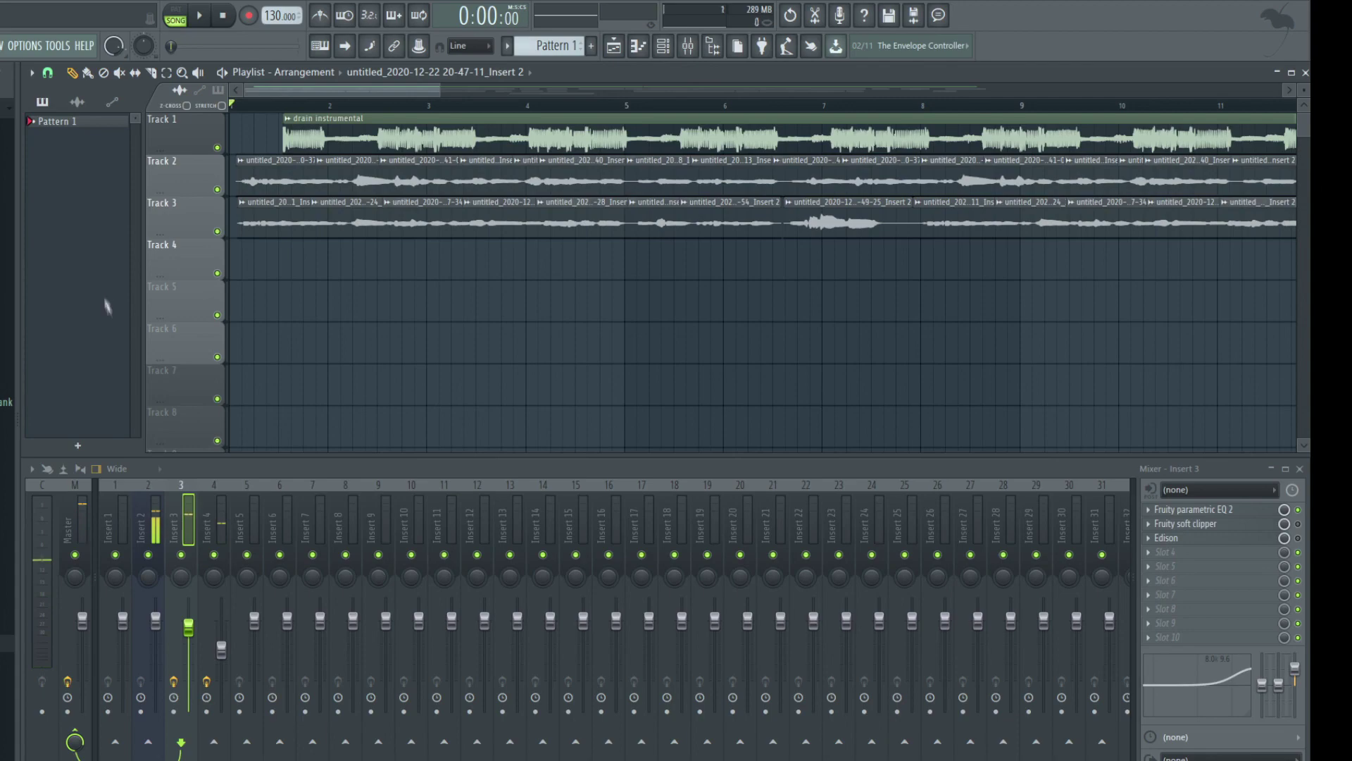
{"action": "key", "text": "Page_Down"}
{"action": "key", "text": "Page_Down"}
{"action": "key", "text": "Page_Down"}
{"action": "key", "text": "Page_Down"}
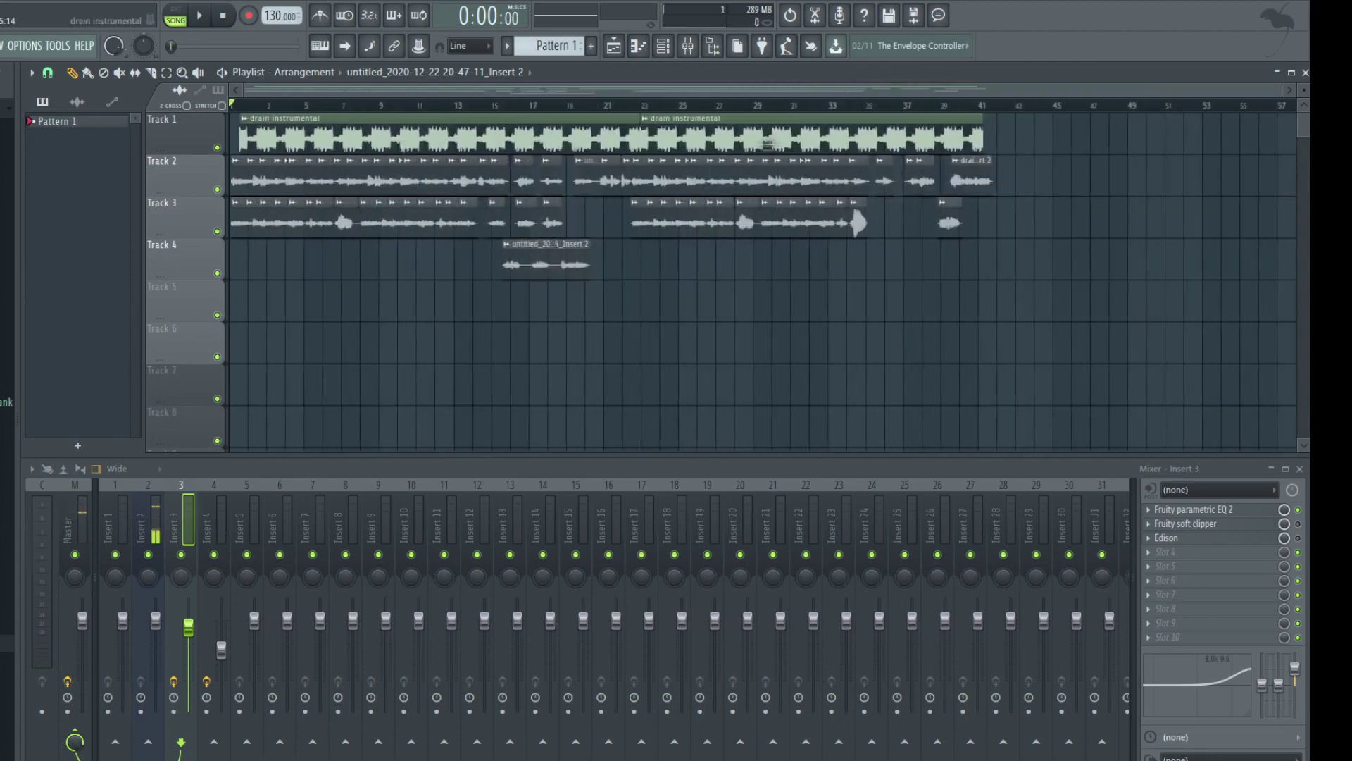
{"action": "key", "text": "Page_Up"}
{"action": "key", "text": "Page_Up"}
{"action": "key", "text": "Page_Up"}
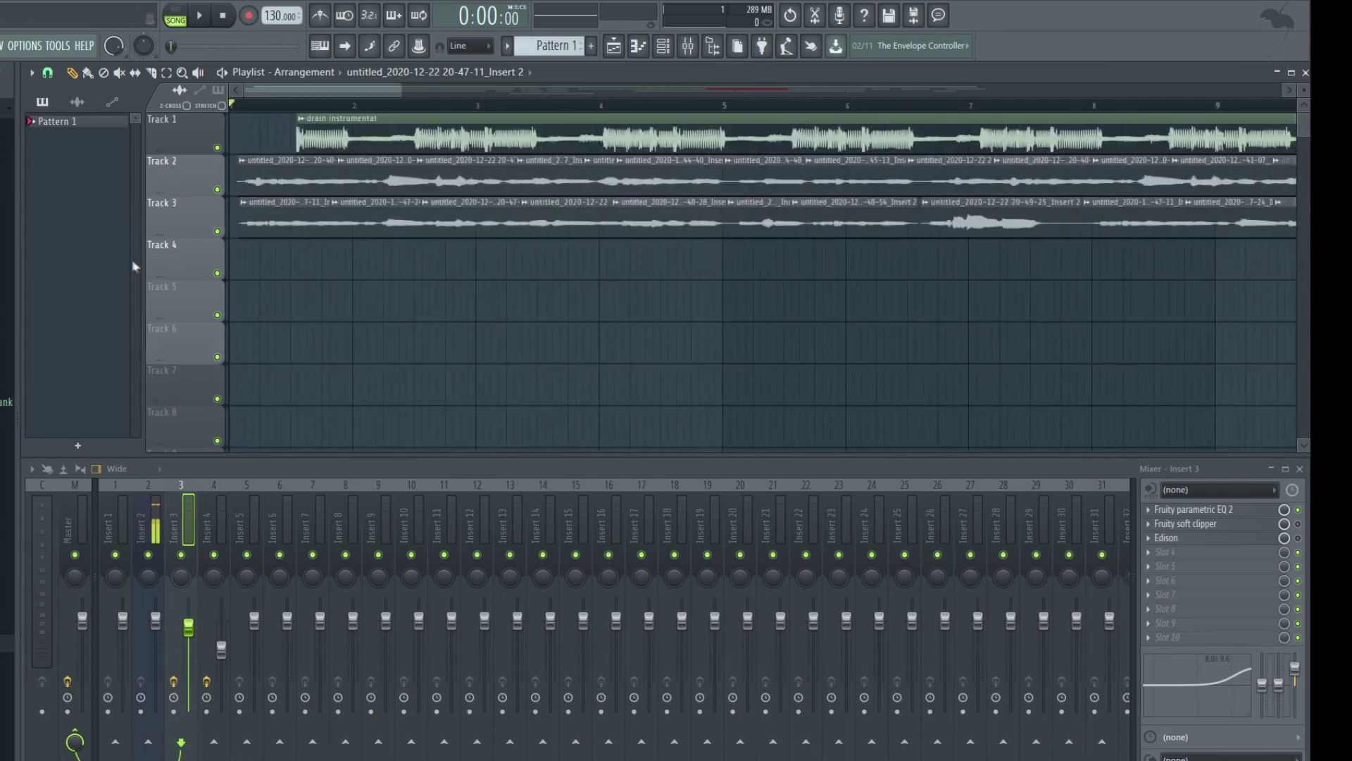
{"action": "key", "text": "Page_Down"}
{"action": "key", "text": "Page_Down"}
{"action": "key", "text": "Page_Down"}
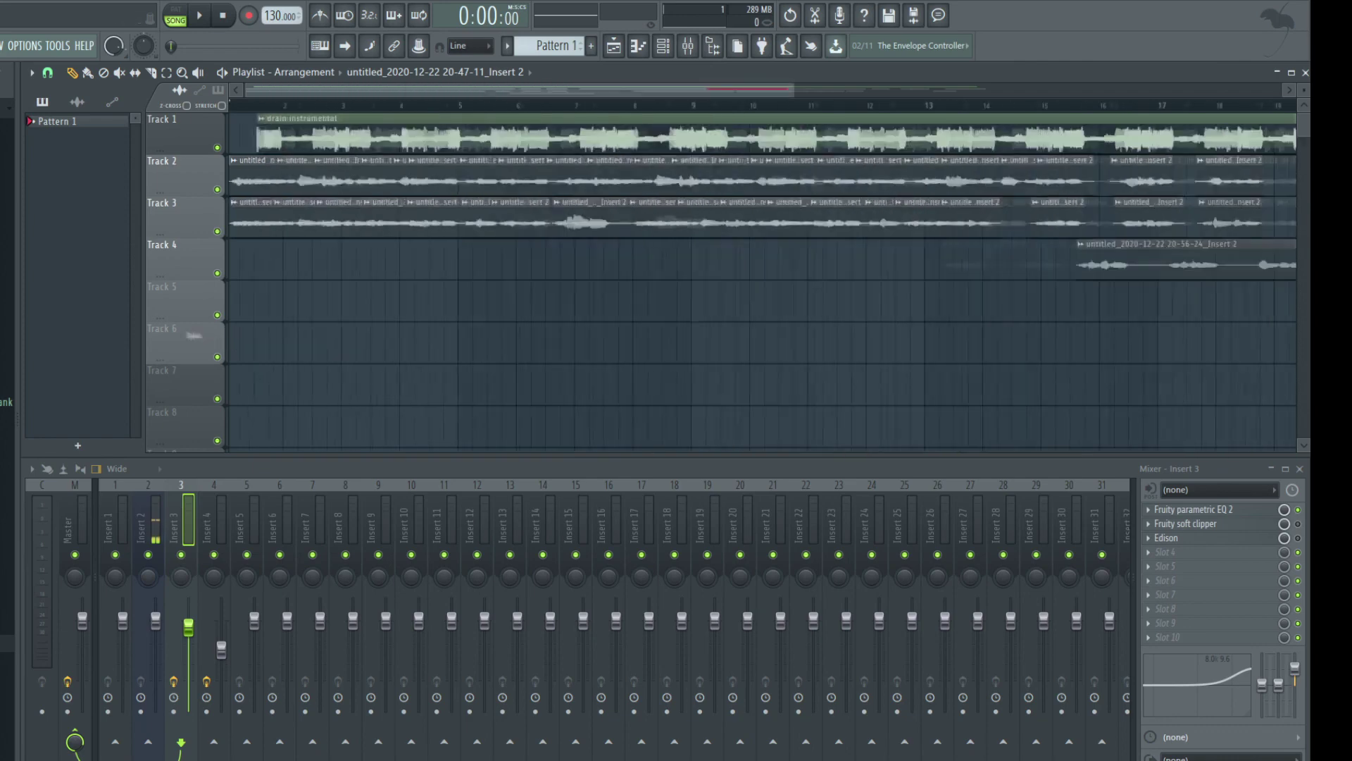
{"action": "key", "text": "Page_Up"}
{"action": "key", "text": "Page_Up"}
{"action": "key", "text": "Page_Up"}
{"action": "key", "text": "Page_Up"}
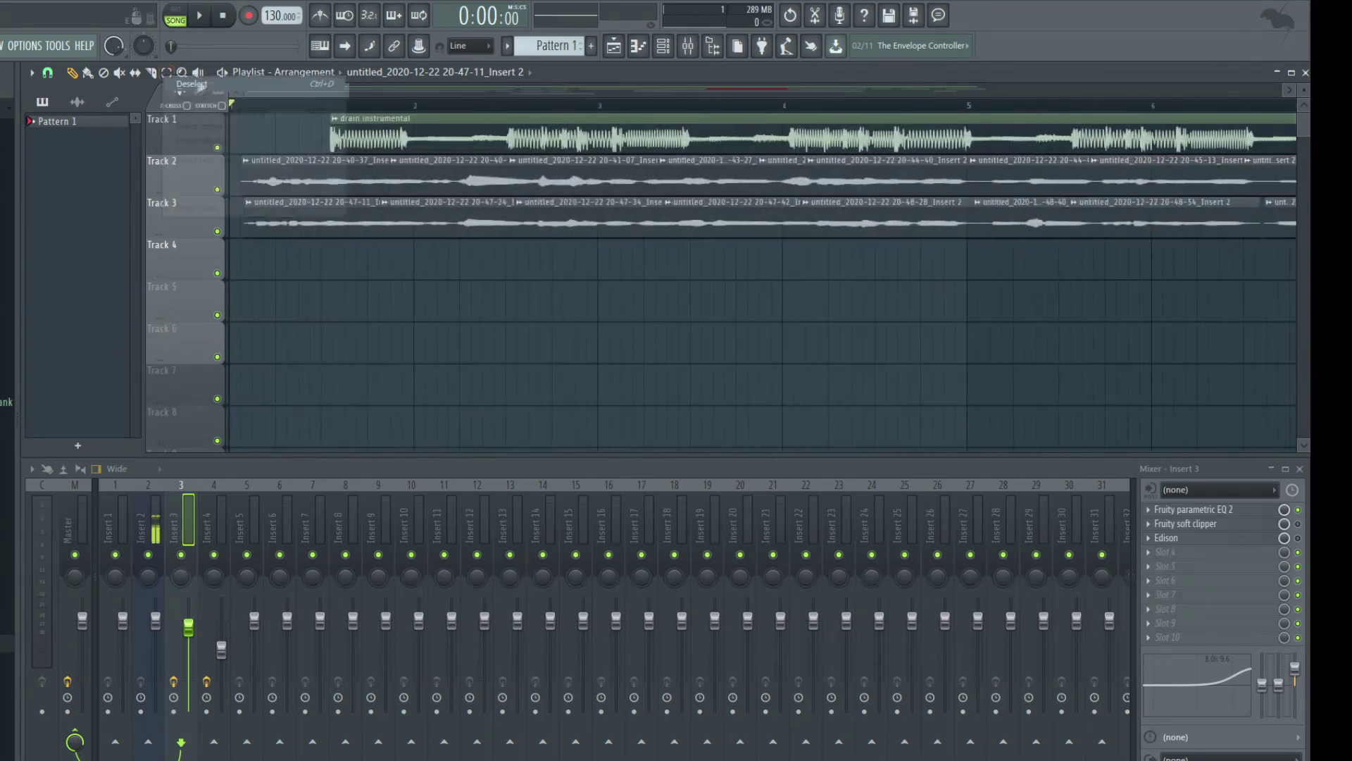
{"action": "key", "text": "space"}
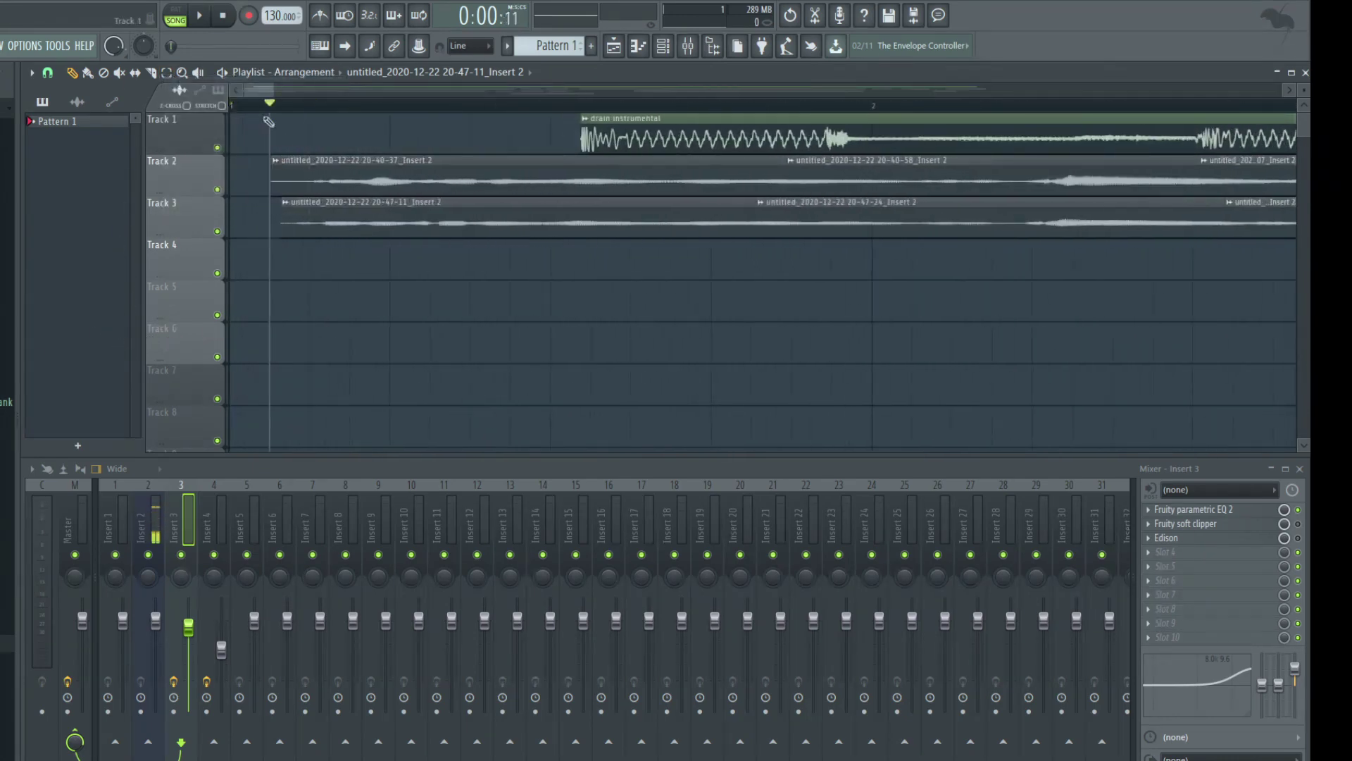
{"action": "key", "text": "Page_Down"}
{"action": "key", "text": "Page_Up"}
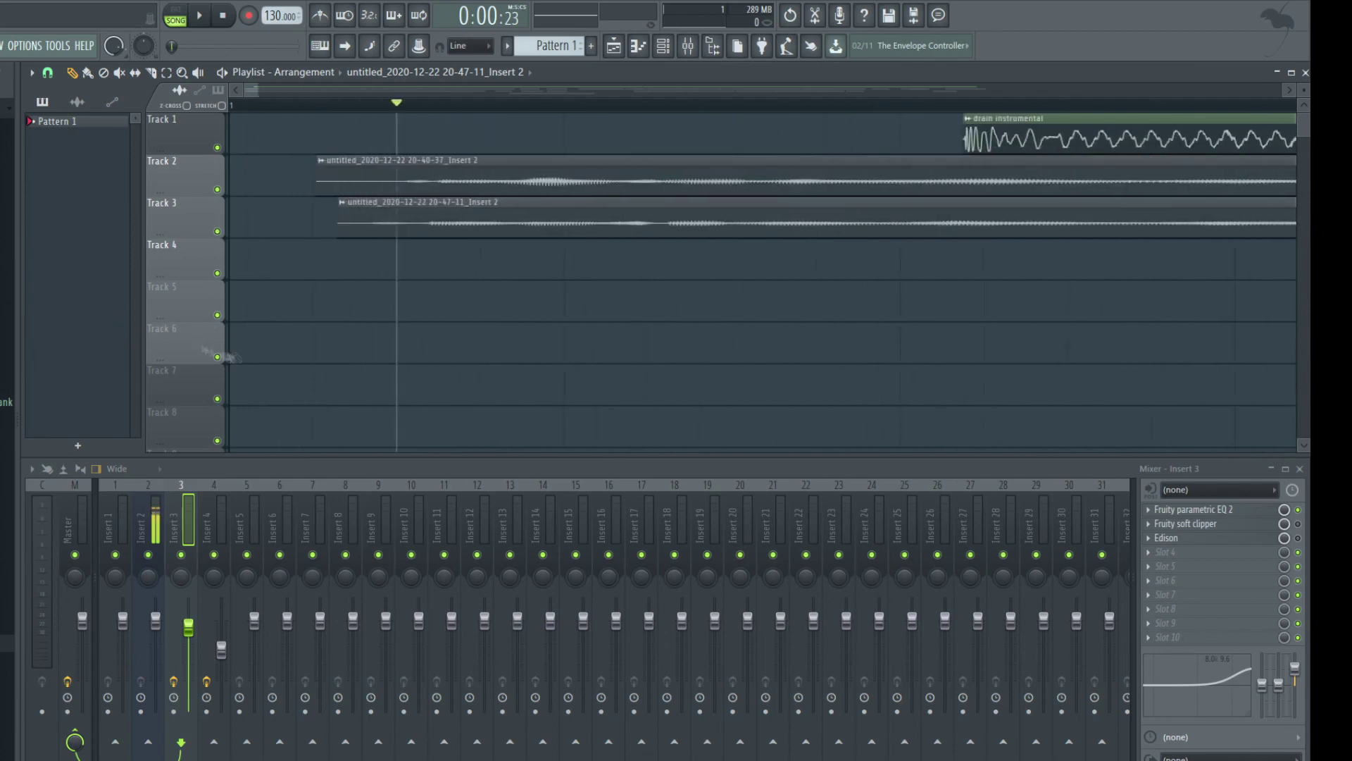
{"action": "key", "text": "Page_Down"}
{"action": "key", "text": "Page_Up"}
{"action": "key", "text": "Page_Up"}
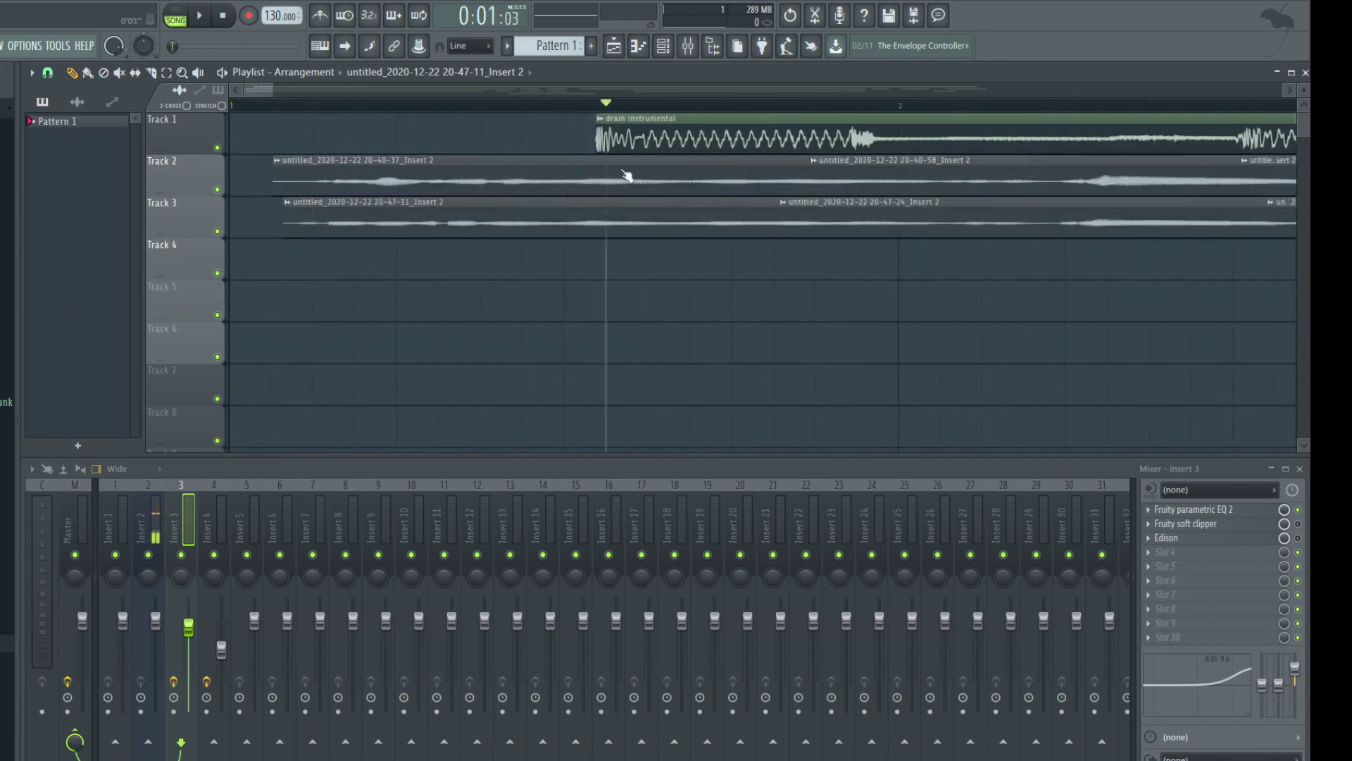
{"action": "key", "text": "Page_Up"}
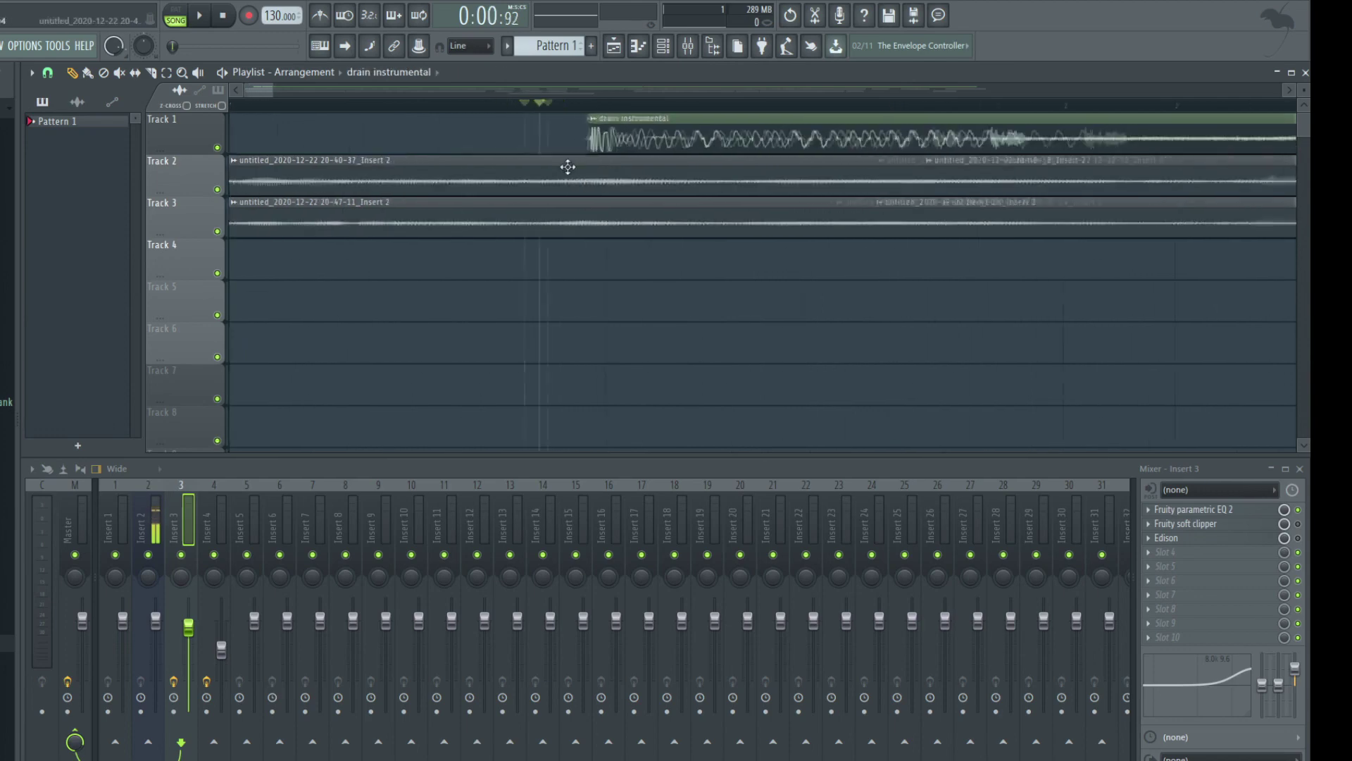
{"action": "key", "text": "Page_Down"}
{"action": "key", "text": "Page_Down"}
{"action": "key", "text": "Page_Down"}
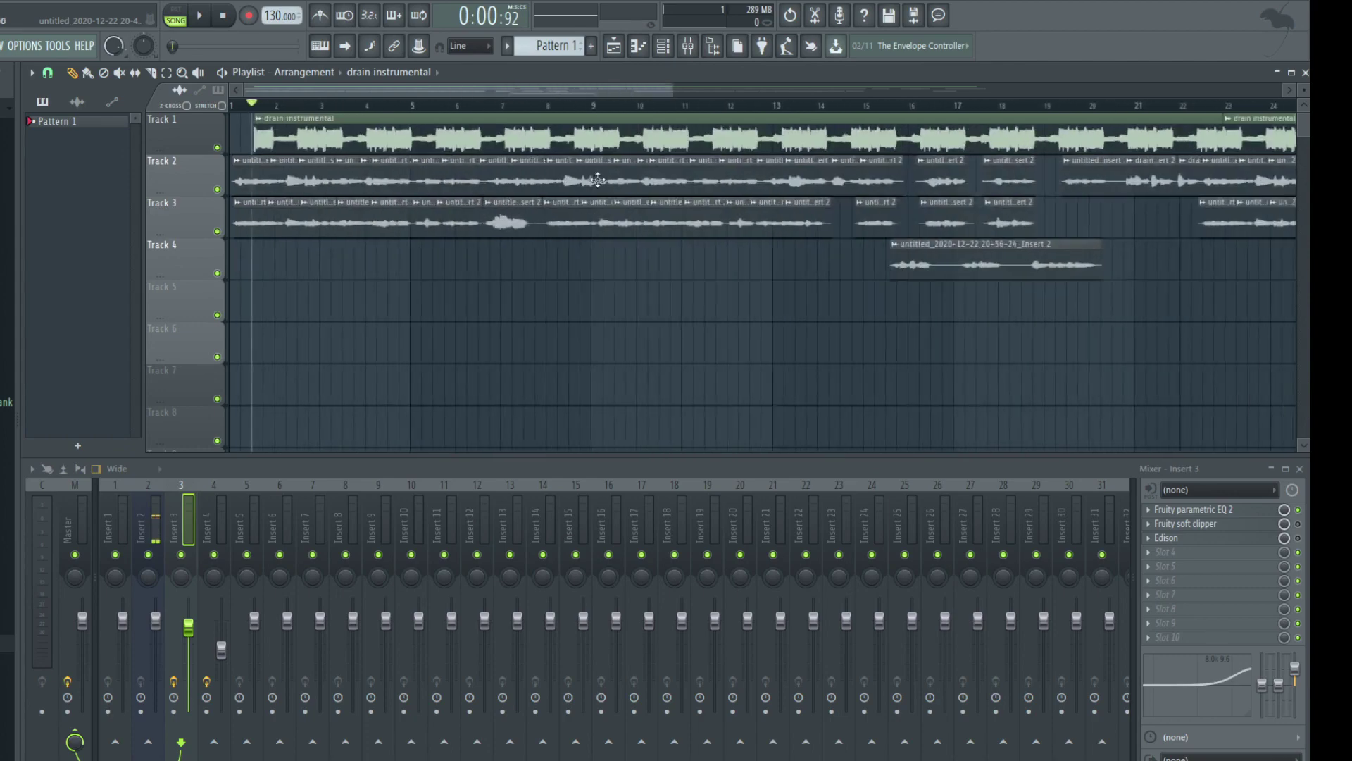
{"action": "key", "text": "Page_Down"}
{"action": "key", "text": "Page_Down"}
{"action": "key", "text": "Page_Up"}
{"action": "key", "text": "Page_Up"}
{"action": "key", "text": "Page_Up"}
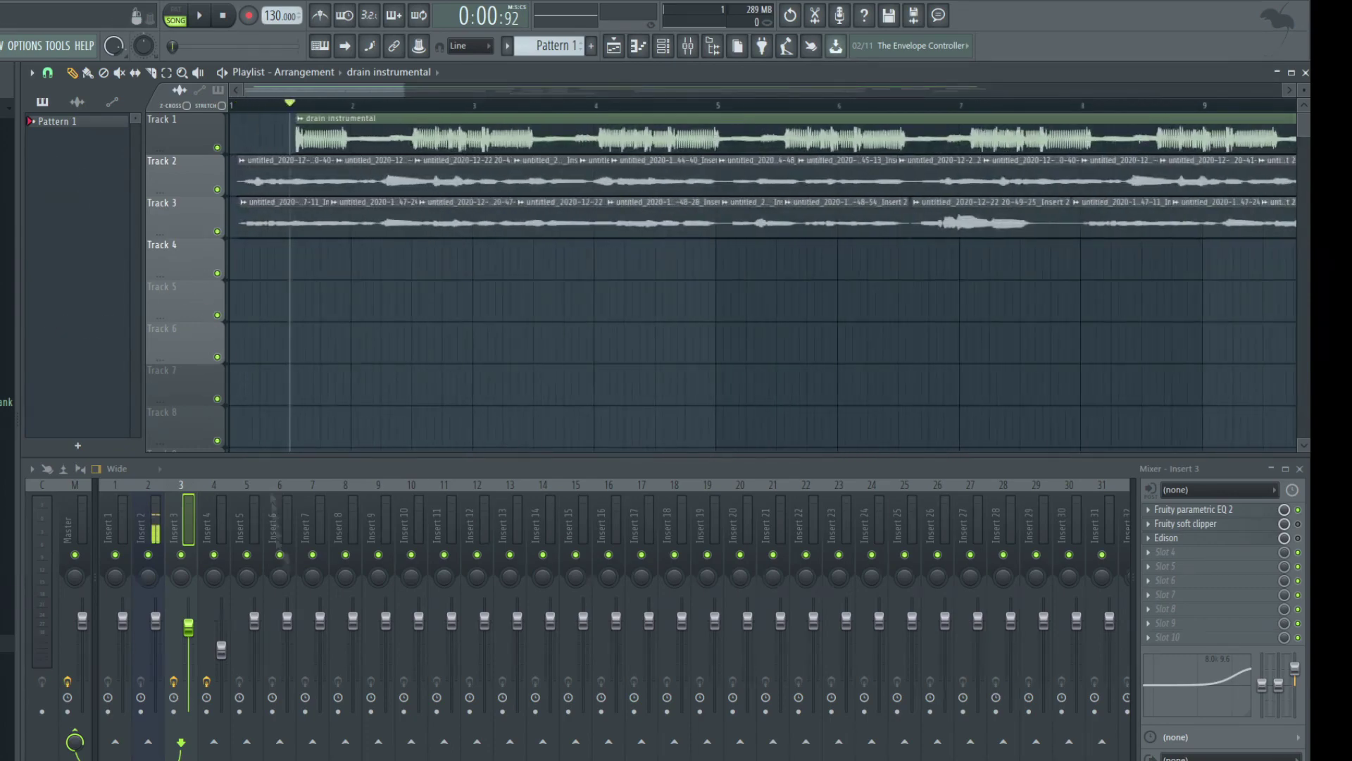